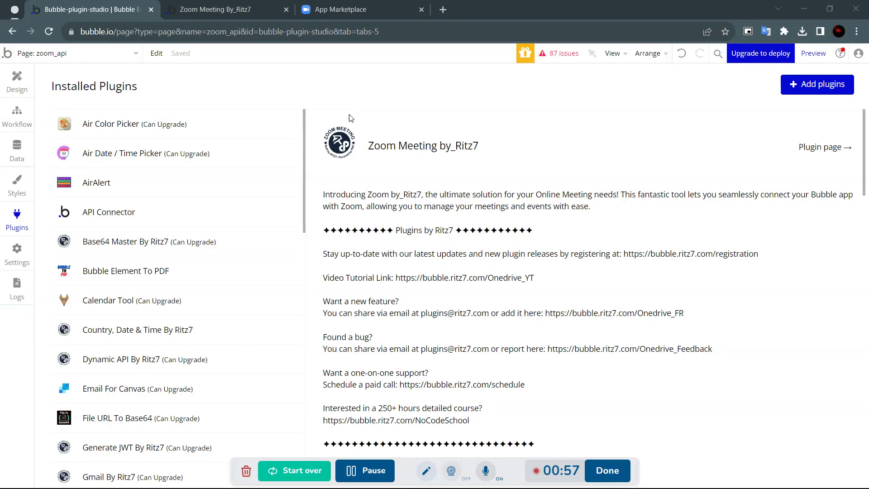
- Switch to the Zoom App Marketplace, check the signed-in account, and choose Build App from Develop
left_click(371, 9)
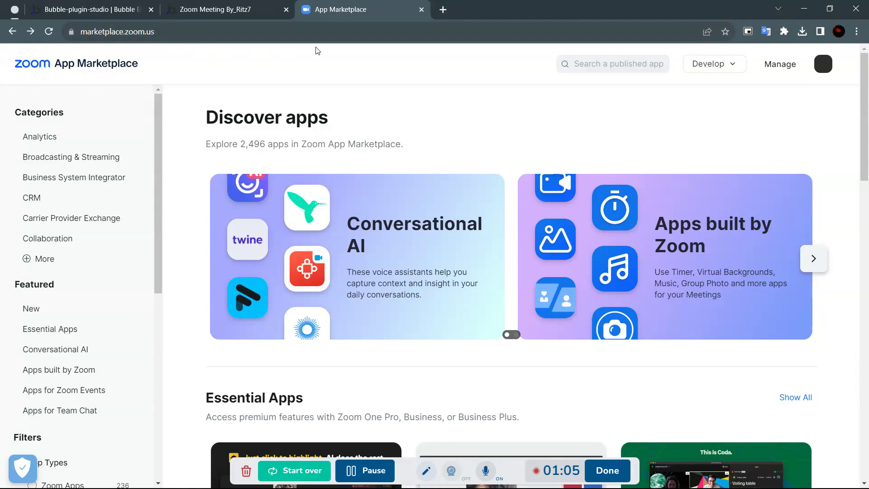
left_click(823, 65)
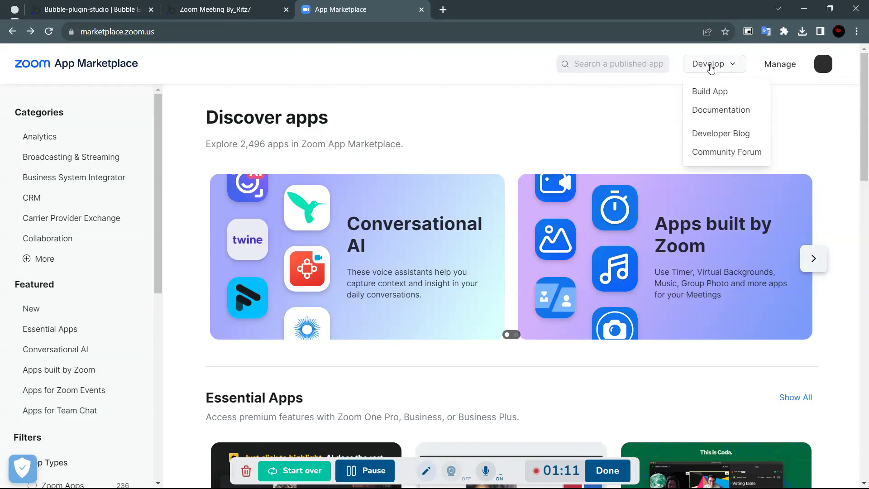
mouse_move(732, 68)
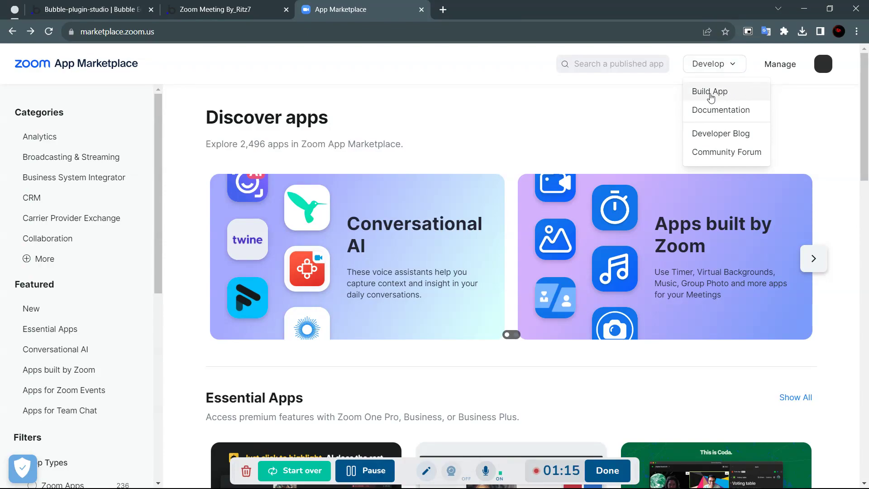
left_click(733, 96)
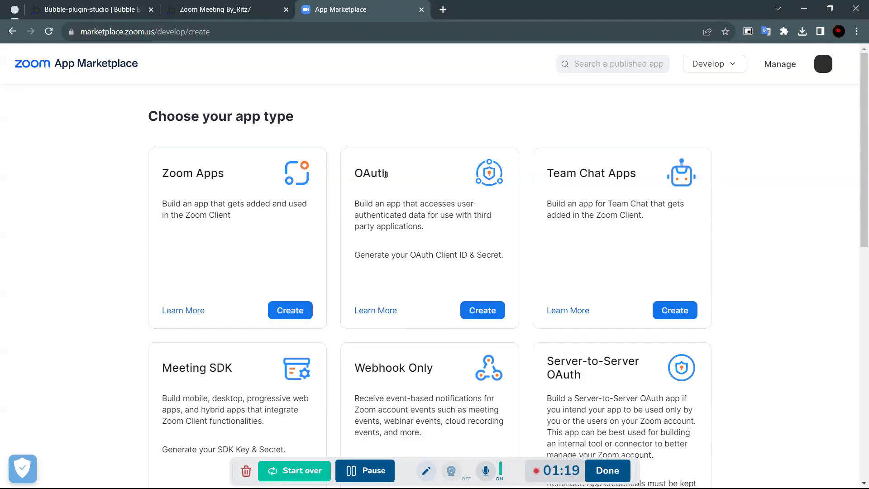
- Create an OAuth app named 'Test' with Marketplace publishing switched off
left_click(483, 310)
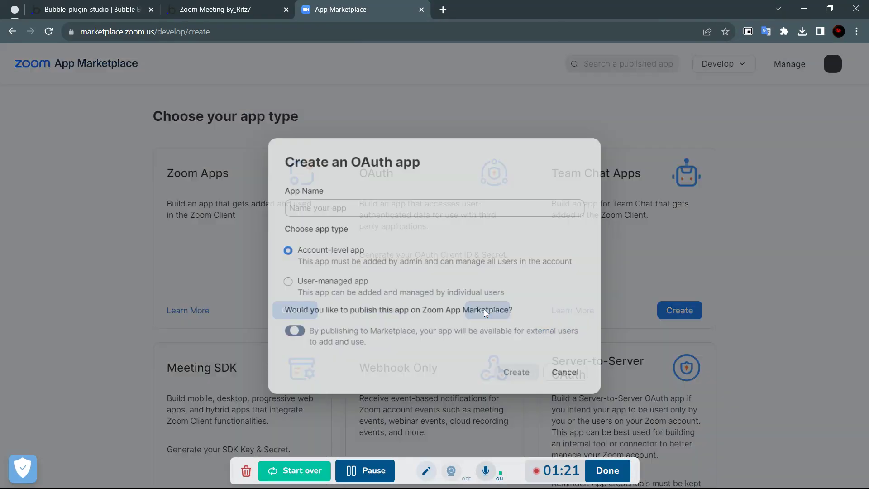
left_click(334, 206)
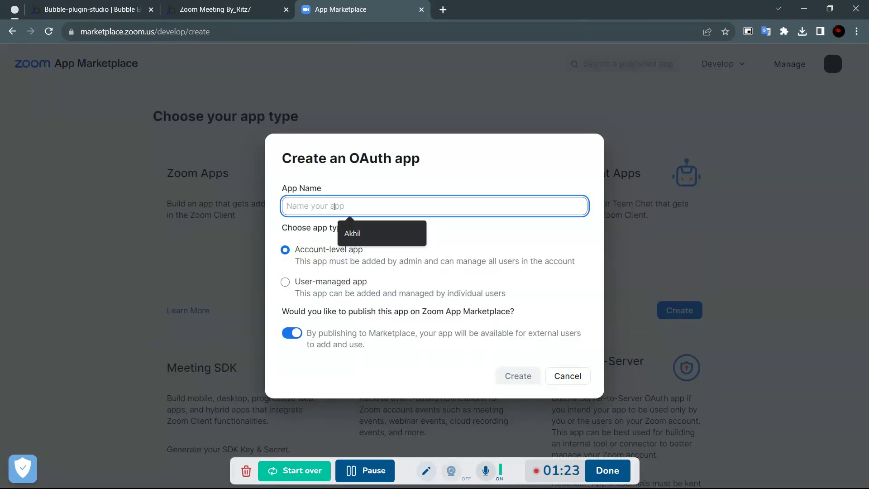
type("d")
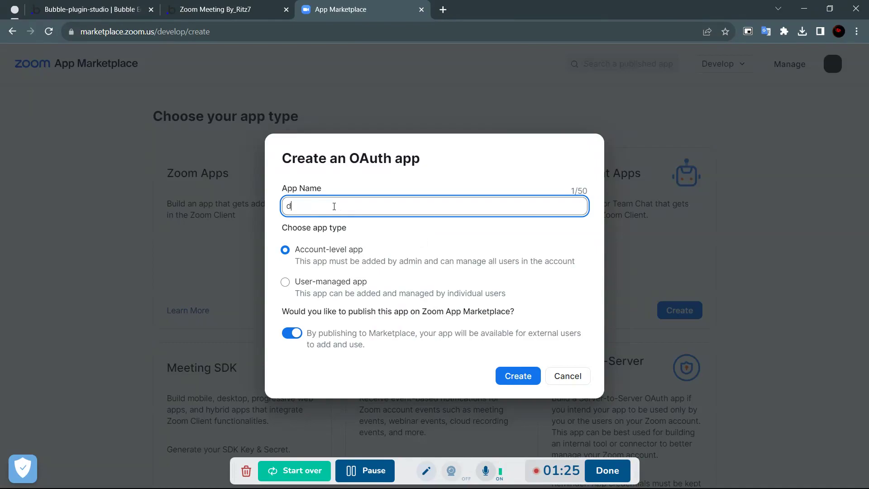
key("BackSpace")
type("Test")
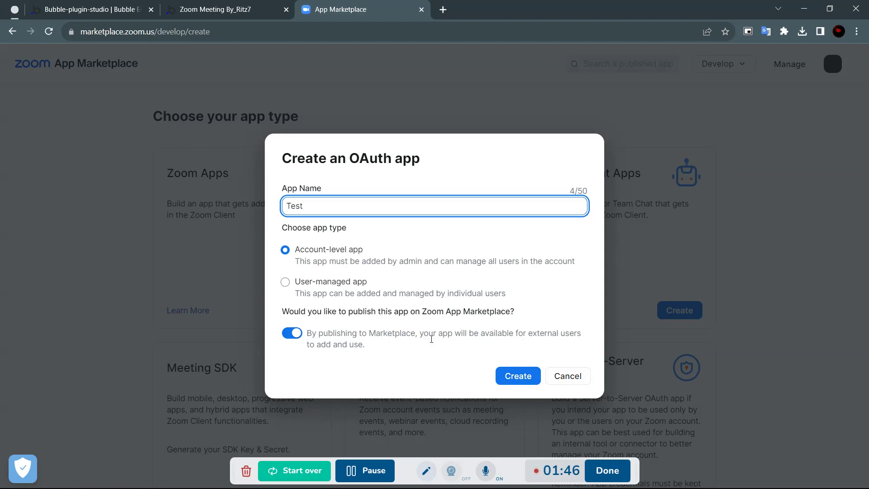
left_click(289, 332)
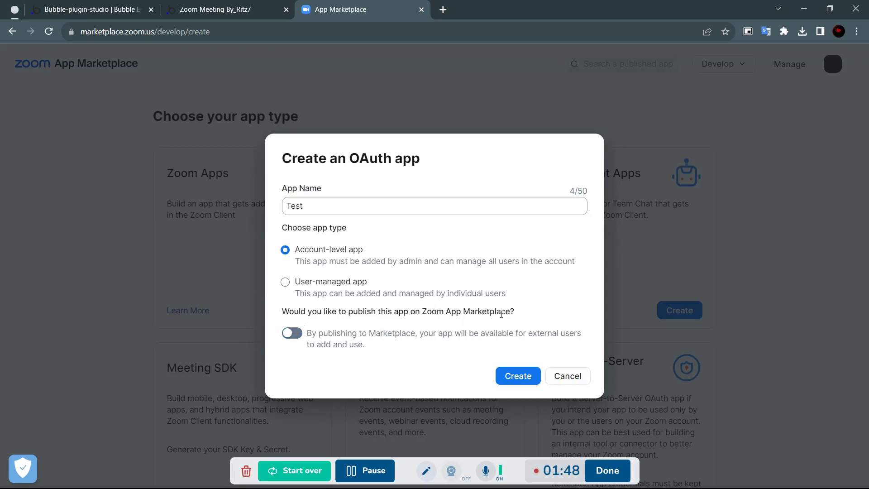
left_click(516, 374)
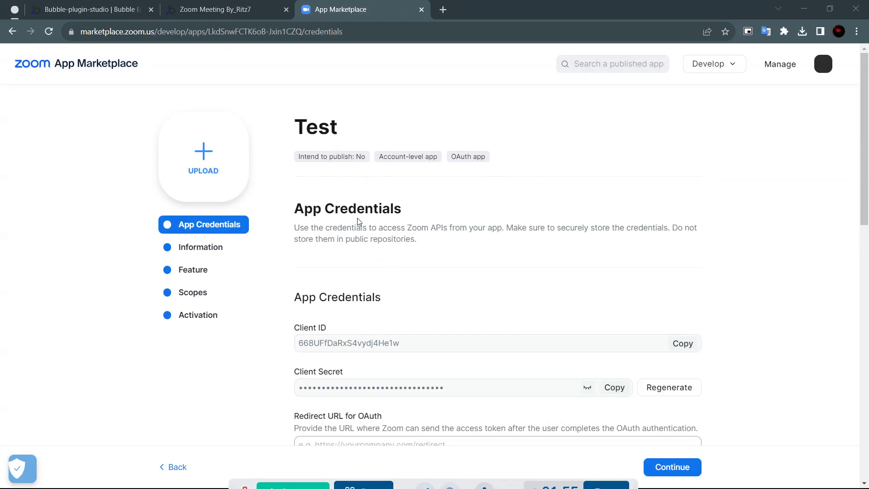
- Review the Test app's Client ID, Client Secret and empty OAuth redirect URL field
scroll(435, 216, "down", 2)
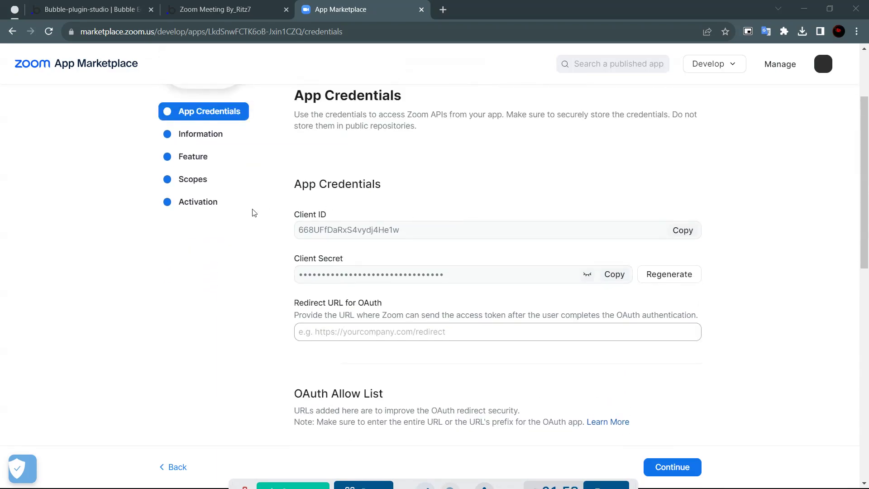
scroll(387, 210, "down", 1)
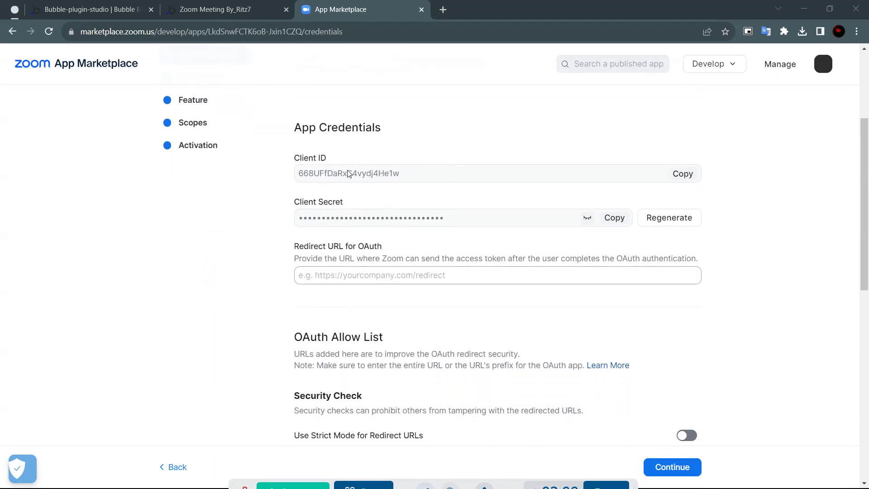
scroll(543, 213, "down", 1)
scroll(656, 190, "up", 1)
scroll(352, 204, "down", 1)
left_click(327, 217)
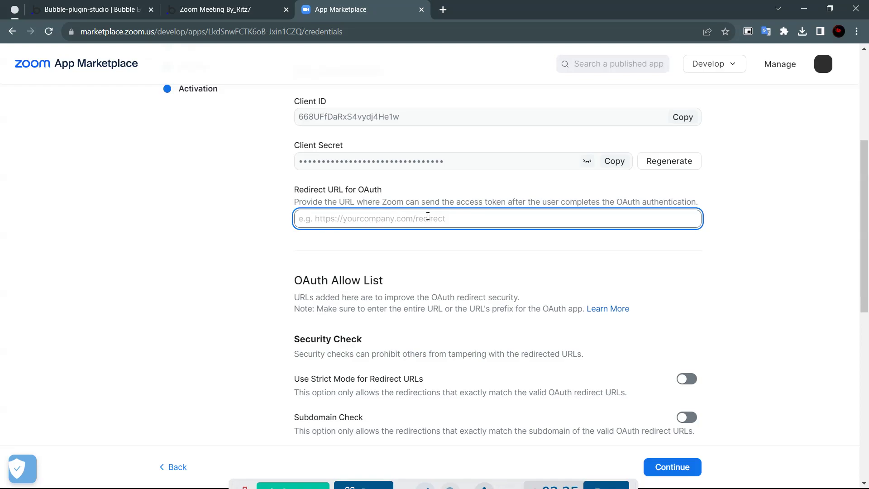
scroll(510, 199, "down", 2)
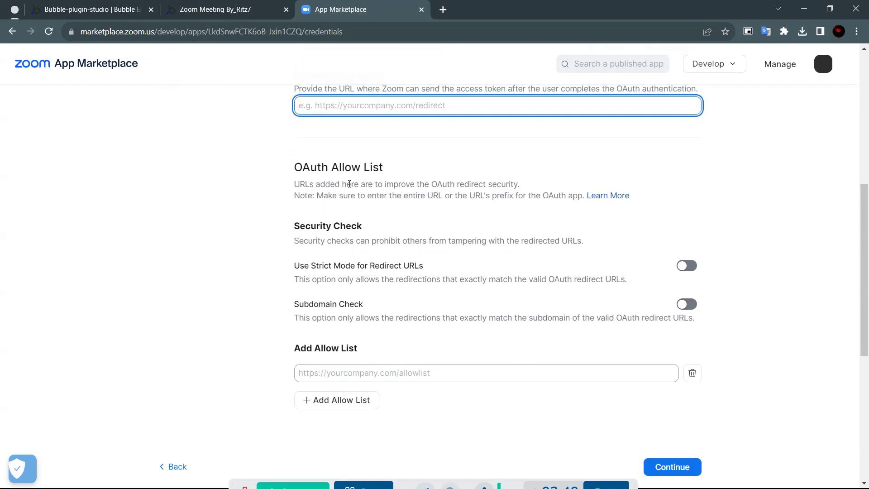
scroll(407, 276, "down", 1)
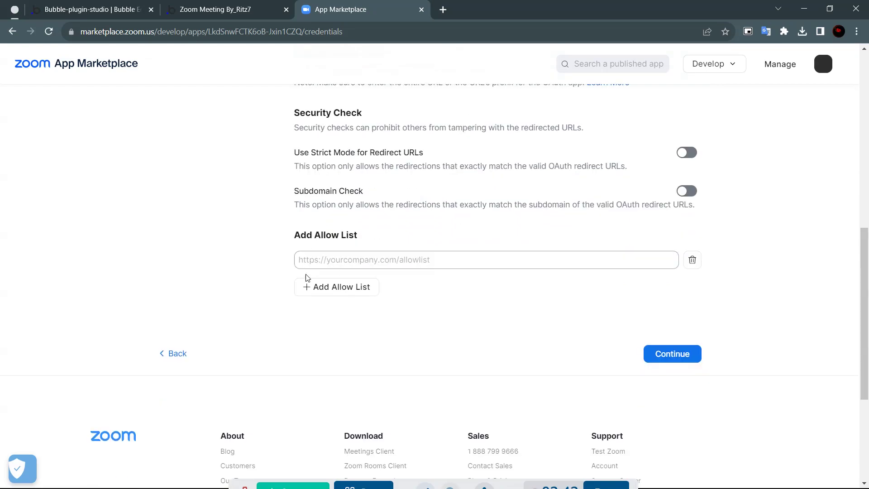
scroll(561, 400, "up", 1)
scroll(570, 393, "down", 2)
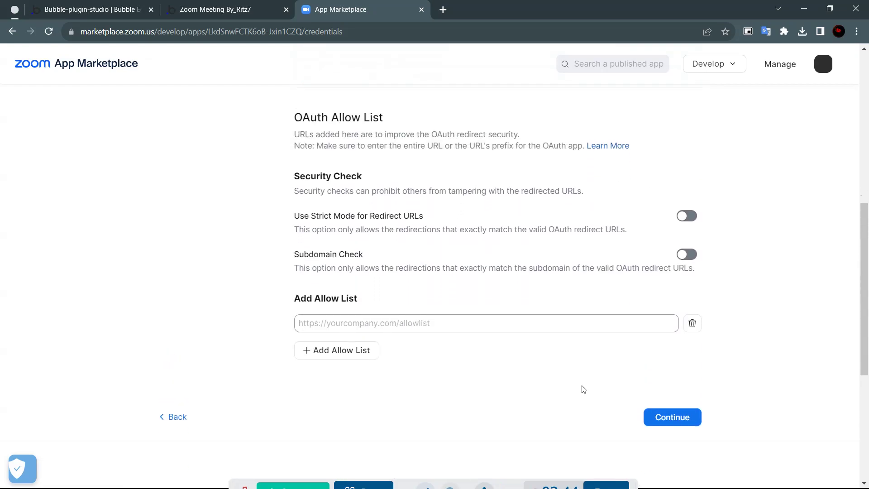
- Continue from App Credentials to the Information step and look through it
left_click(659, 413)
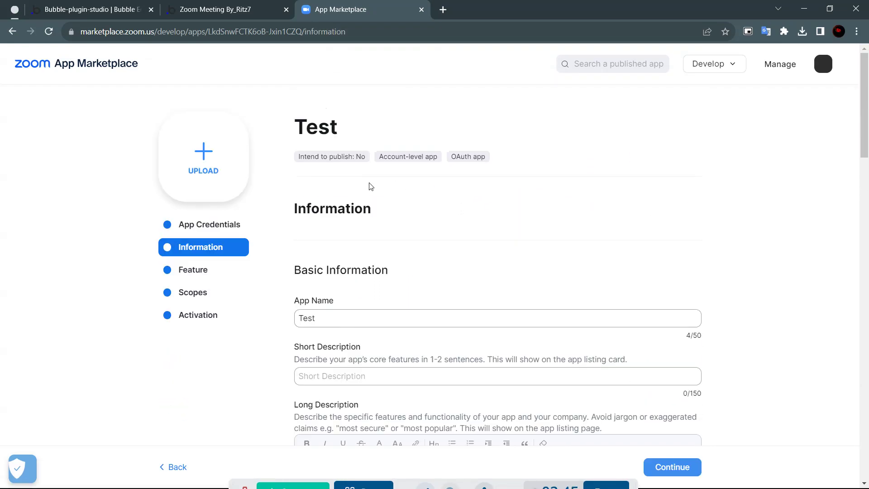
scroll(278, 258, "down", 3)
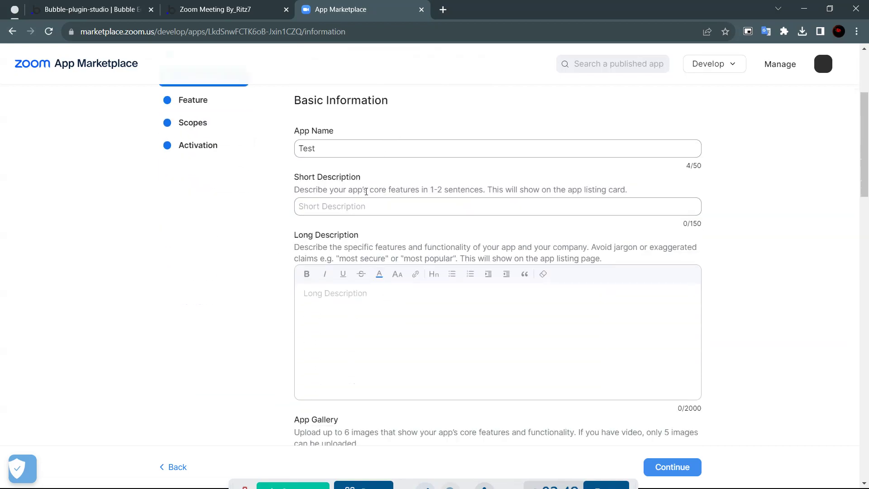
scroll(464, 235, "down", 5)
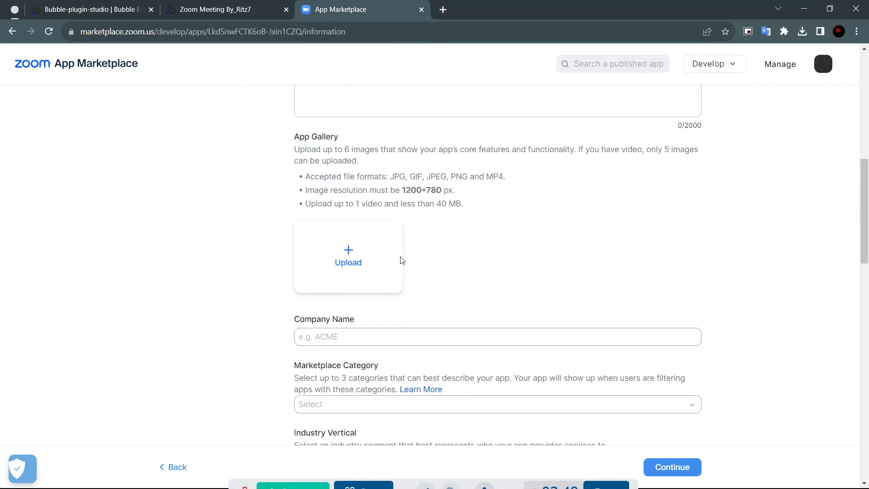
scroll(502, 226, "down", 10)
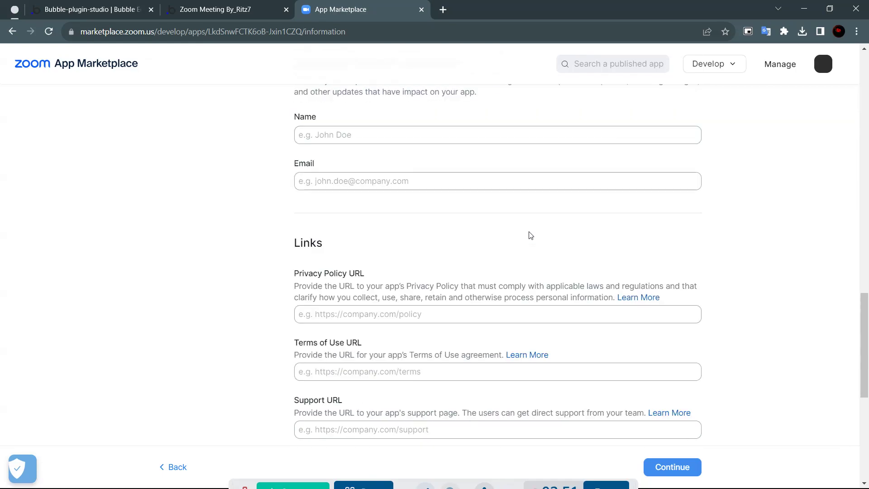
scroll(531, 235, "down", 2)
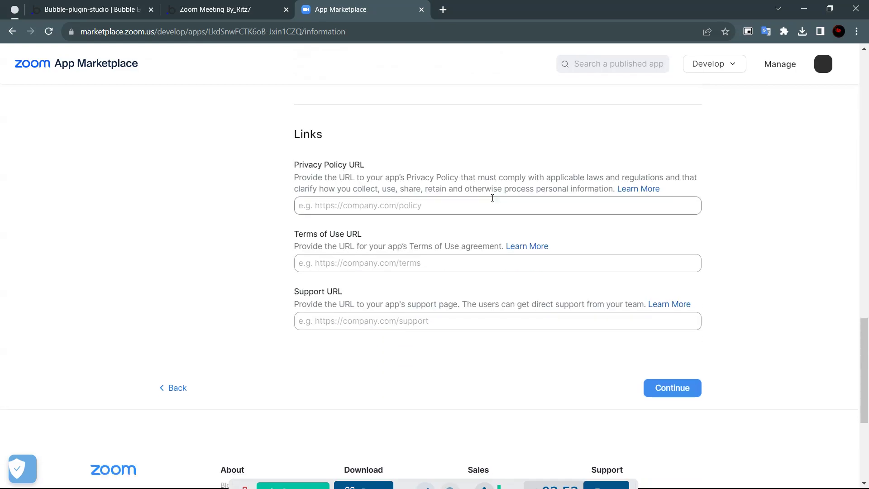
- Continue to the Feature step, look it over, then go to the Scopes page
left_click(657, 387)
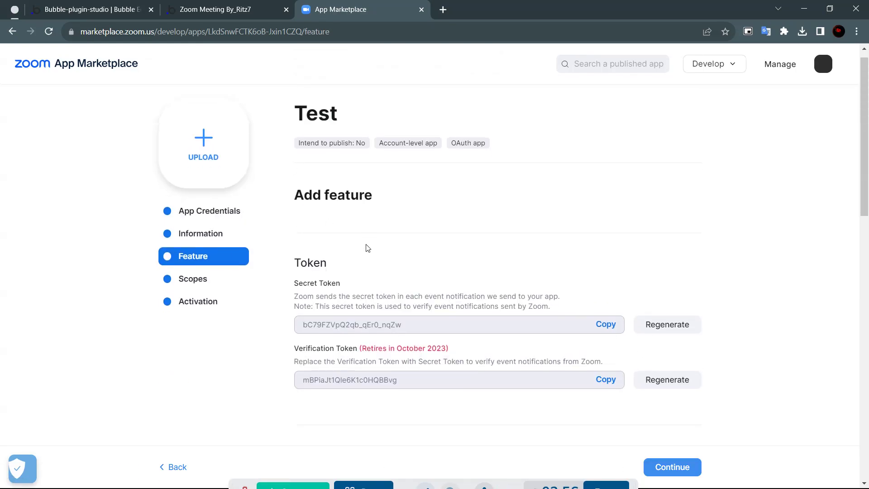
scroll(367, 248, "down", 2)
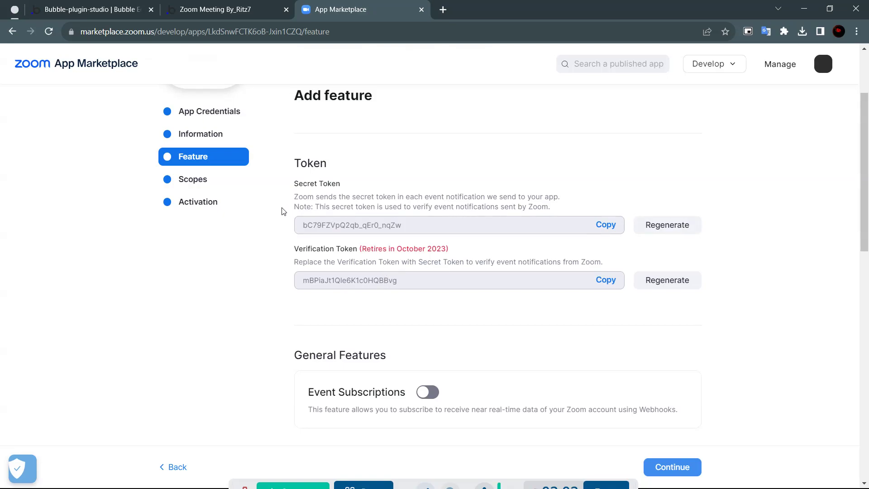
scroll(679, 199, "down", 1)
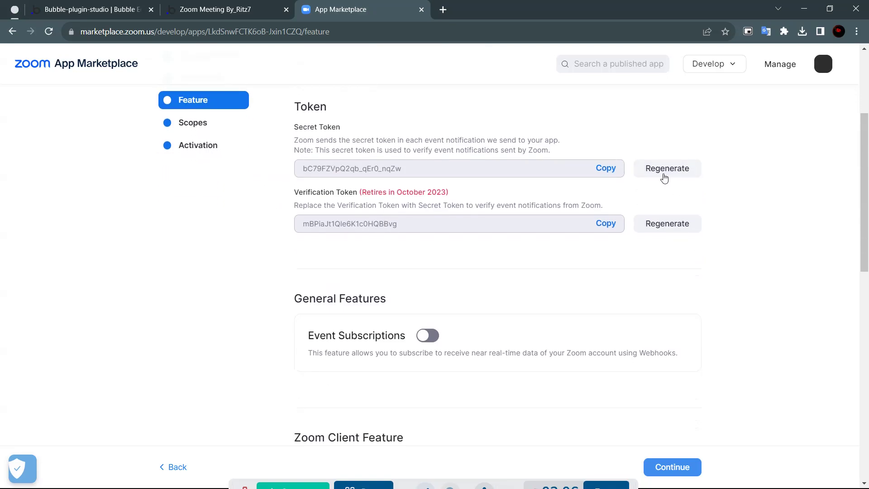
scroll(515, 186, "down", 4)
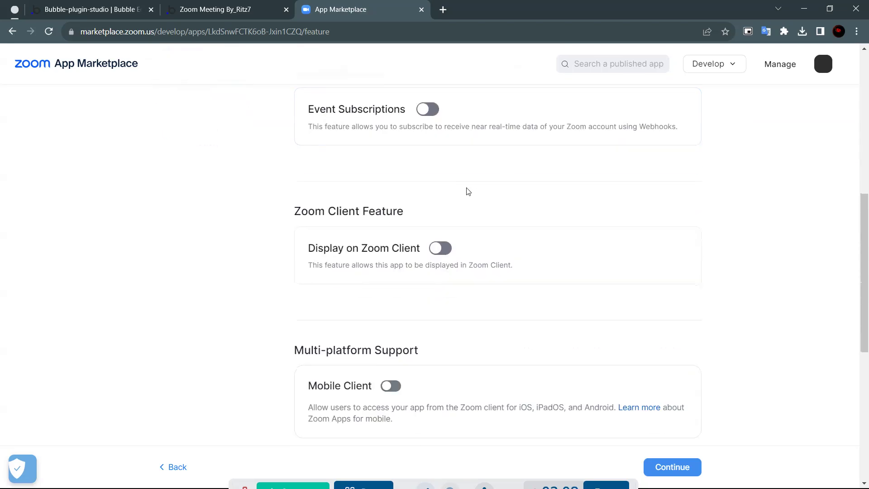
scroll(394, 184, "up", 5)
scroll(198, 235, "up", 1)
left_click(198, 237)
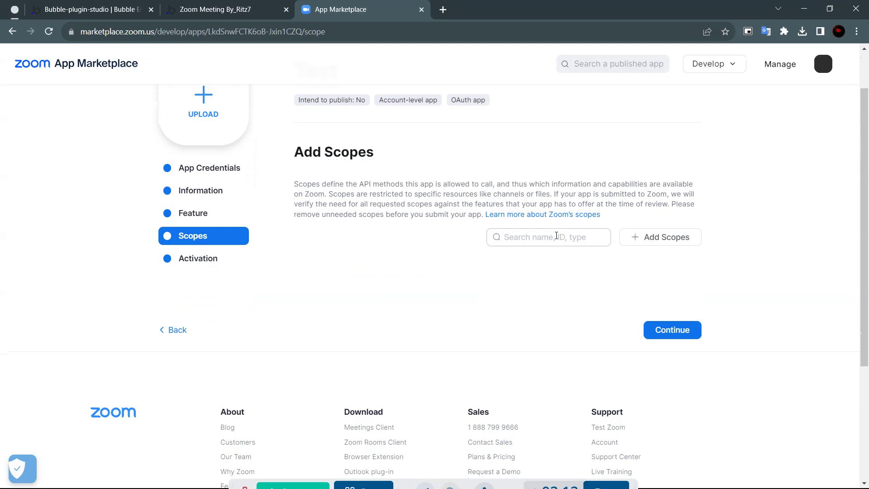
- Bring up the Add Scopes list and browse to the Meeting scopes
left_click(636, 238)
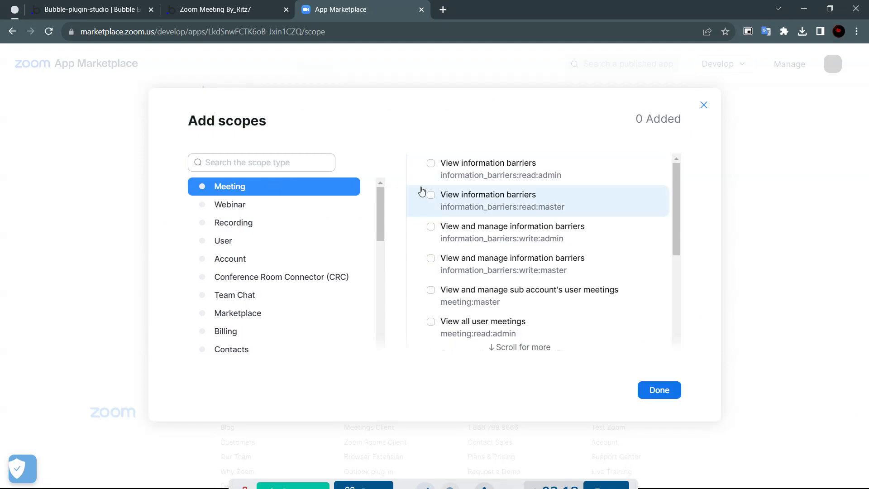
scroll(465, 193, "down", 1)
scroll(465, 193, "down", 3)
scroll(465, 193, "up", 4)
scroll(465, 193, "down", 1)
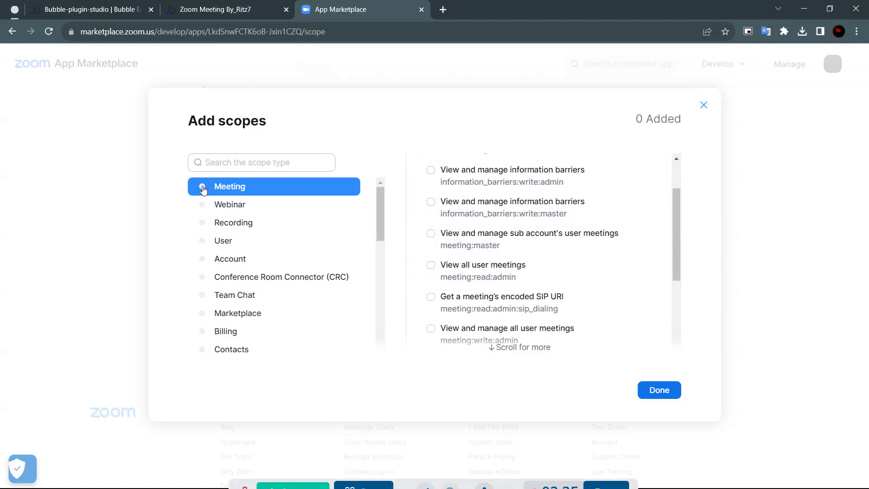
scroll(579, 199, "up", 1)
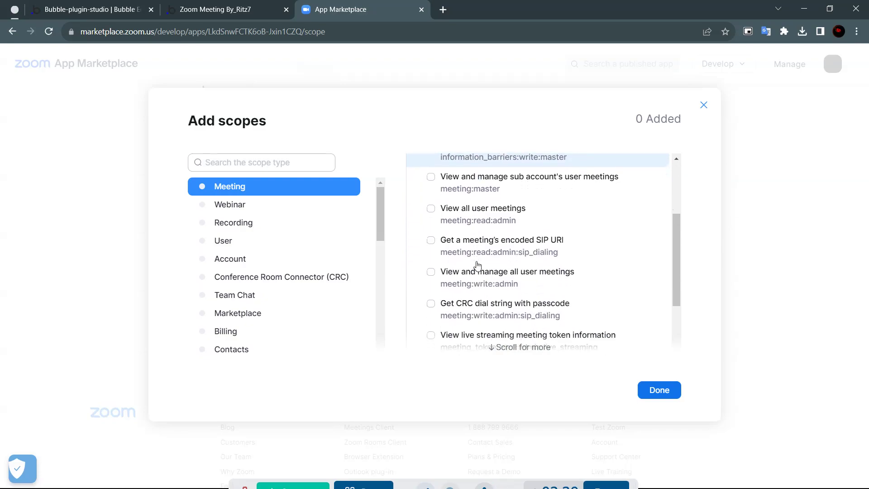
scroll(477, 265, "down", 1)
scroll(549, 227, "up", 2)
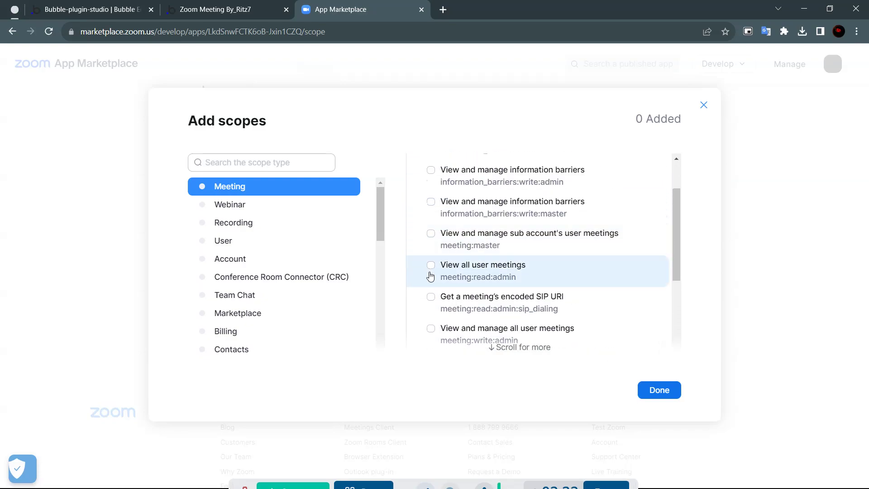
scroll(430, 276, "down", 1)
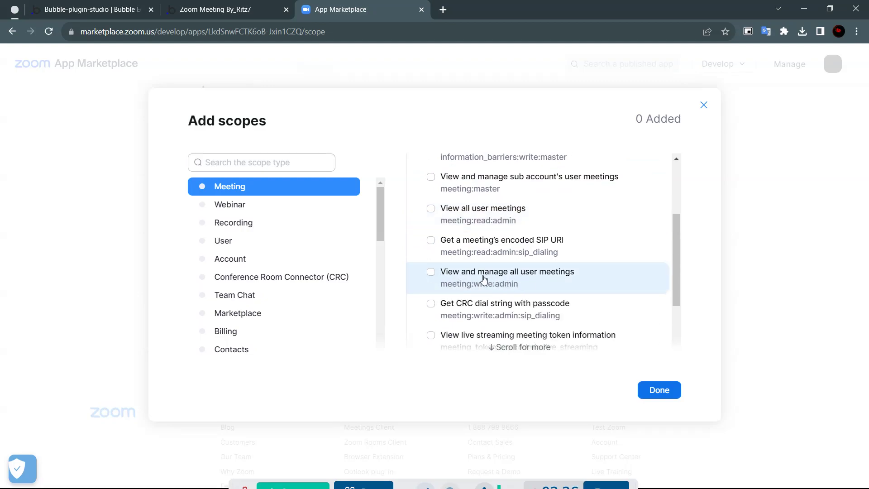
- Add the 'View and manage all user meetings' and 'View all user meetings' scopes
left_click(430, 273)
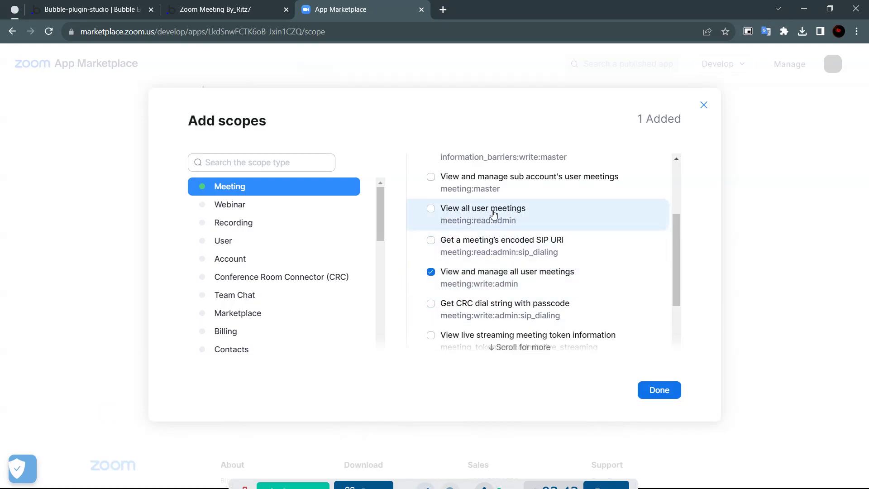
left_click(430, 209)
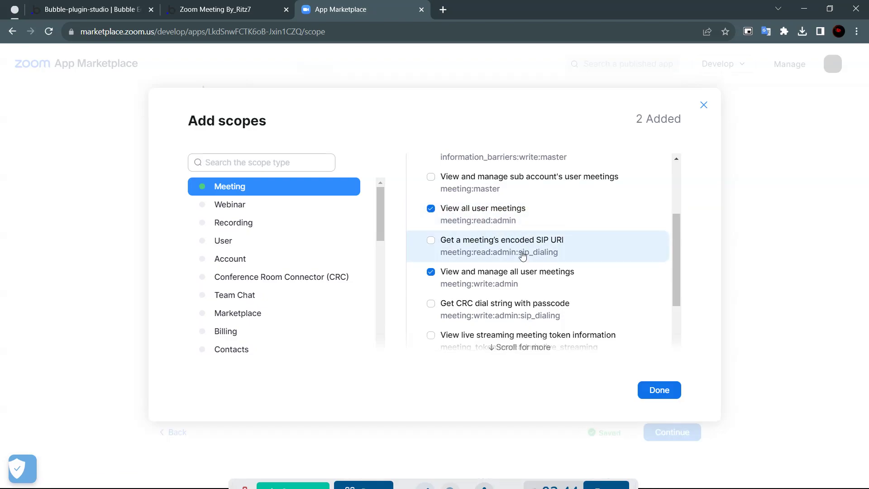
scroll(514, 257, "down", 2)
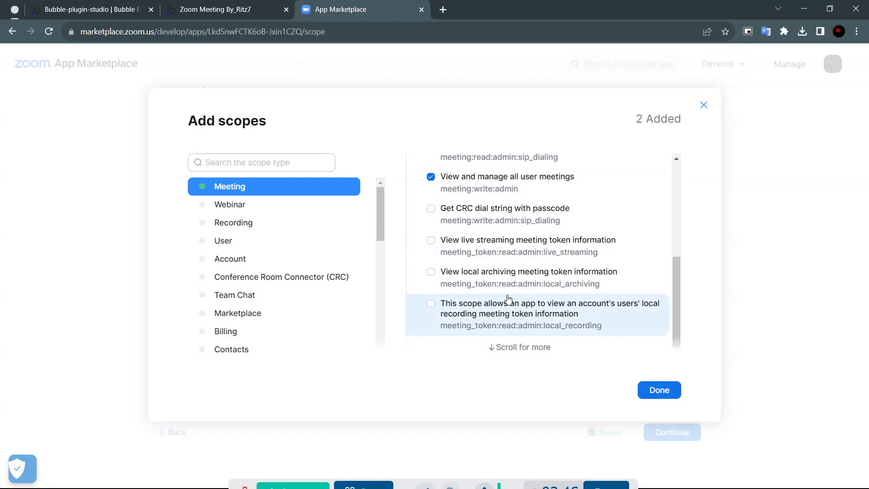
scroll(518, 225, "up", 4)
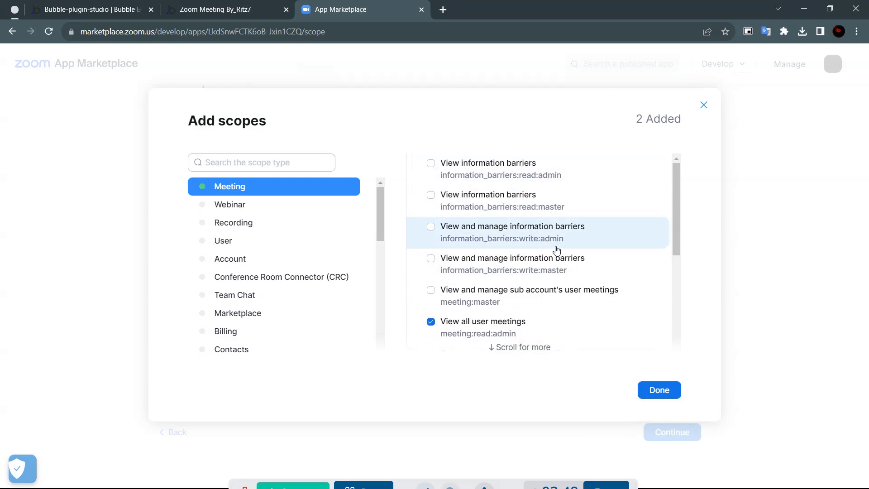
scroll(557, 250, "down", 2)
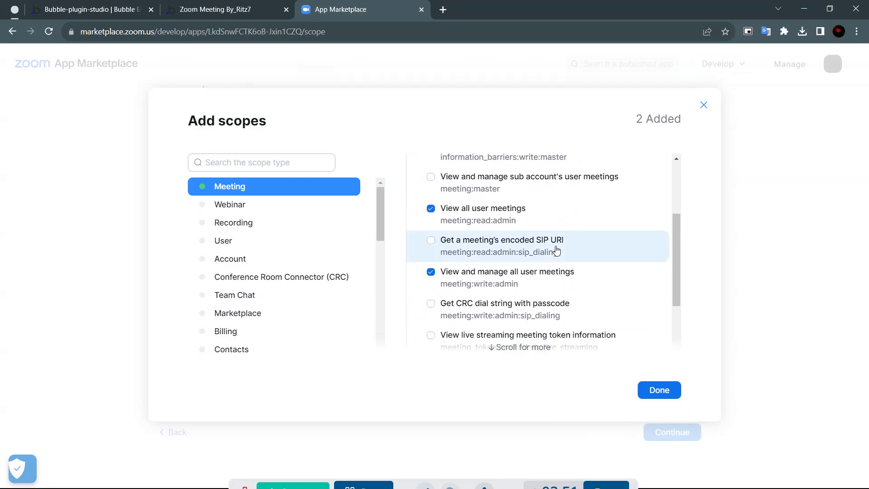
scroll(556, 250, "down", 2)
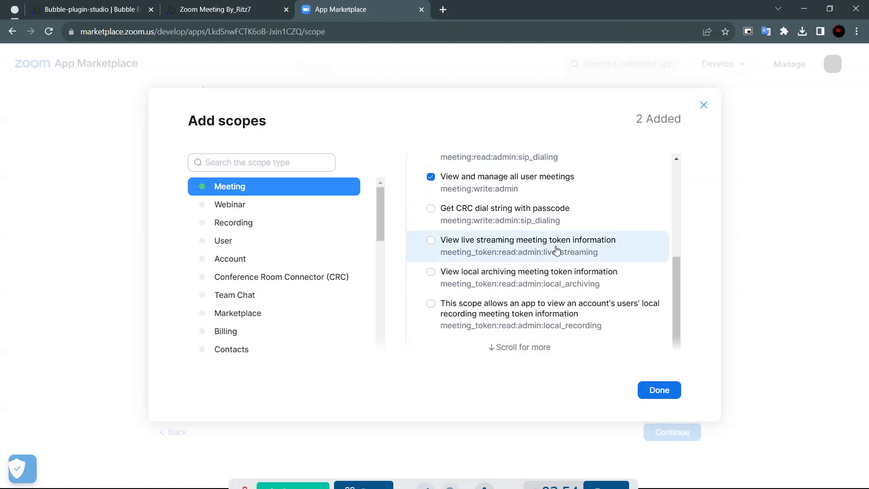
left_click(658, 390)
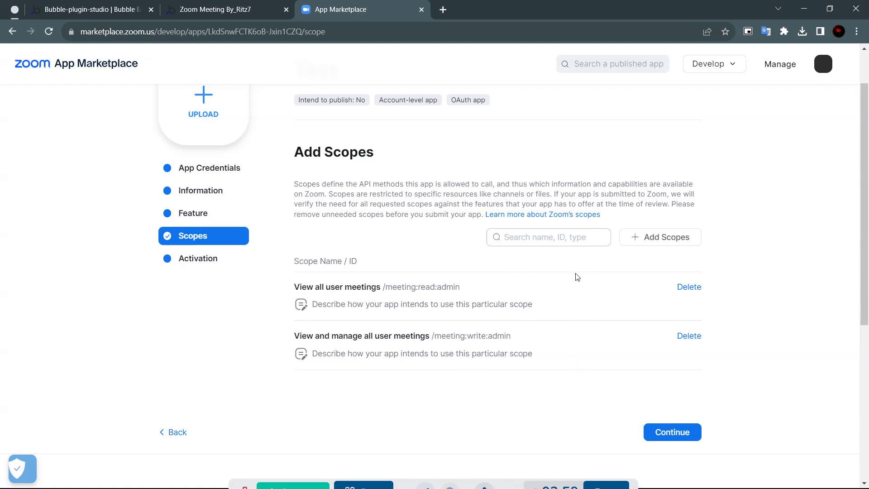
left_click(677, 435)
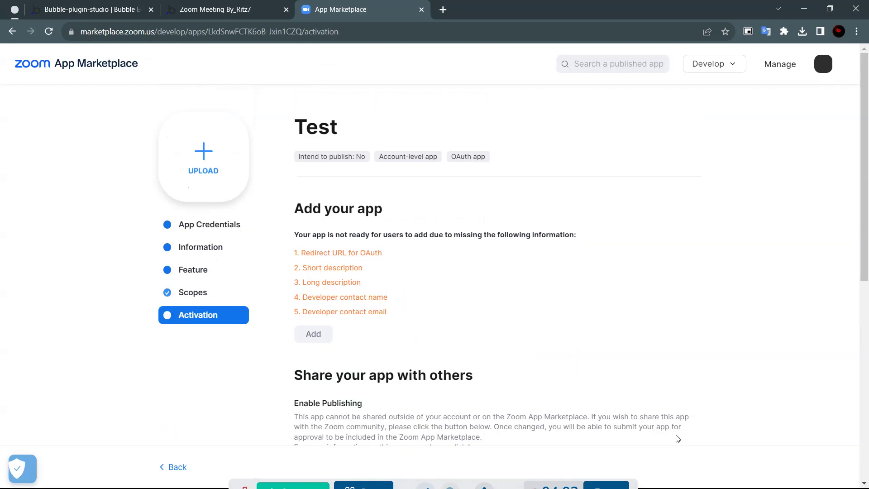
scroll(375, 128, "down", 4)
scroll(374, 128, "up", 3)
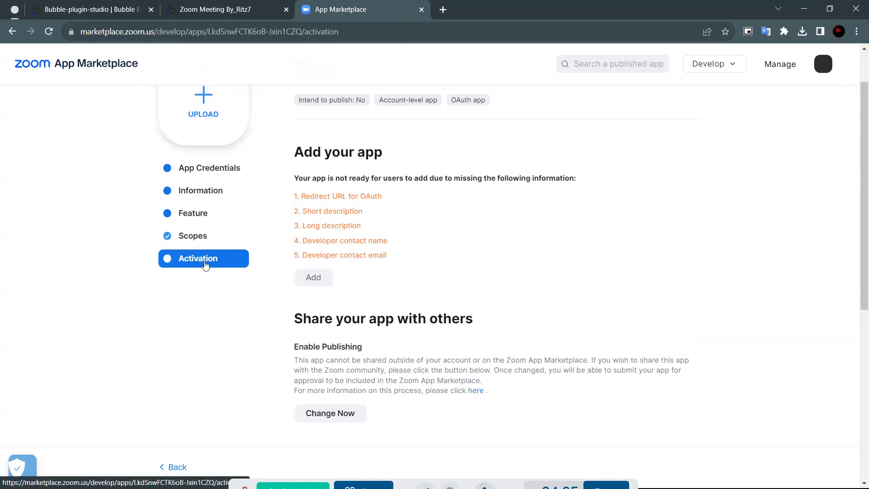
scroll(285, 273, "down", 4)
scroll(376, 265, "up", 1)
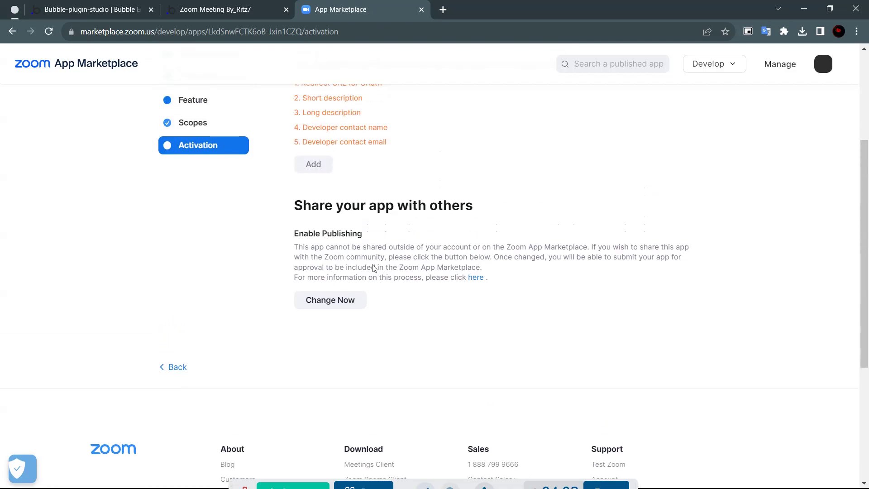
scroll(350, 291, "up", 2)
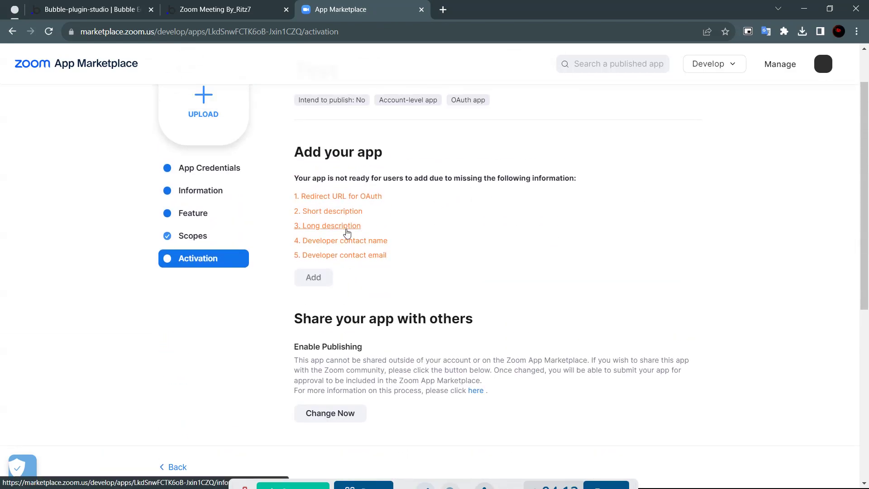
scroll(348, 213, "down", 1)
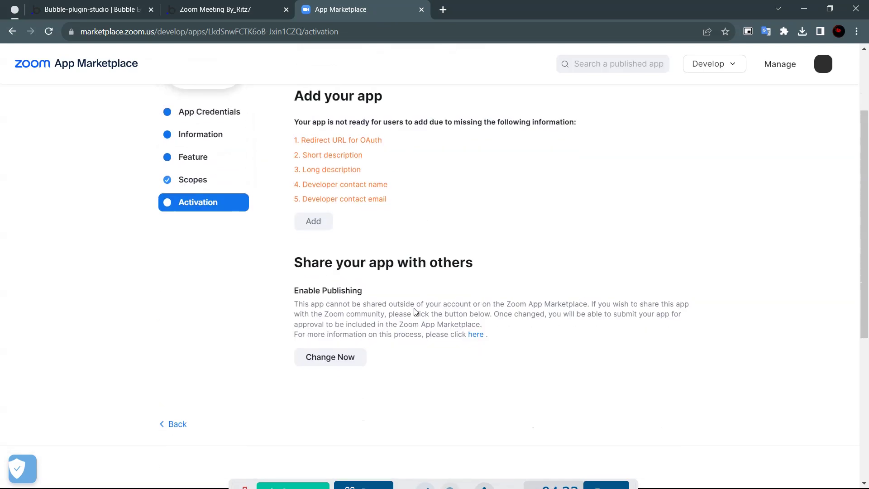
scroll(353, 94, "up", 2)
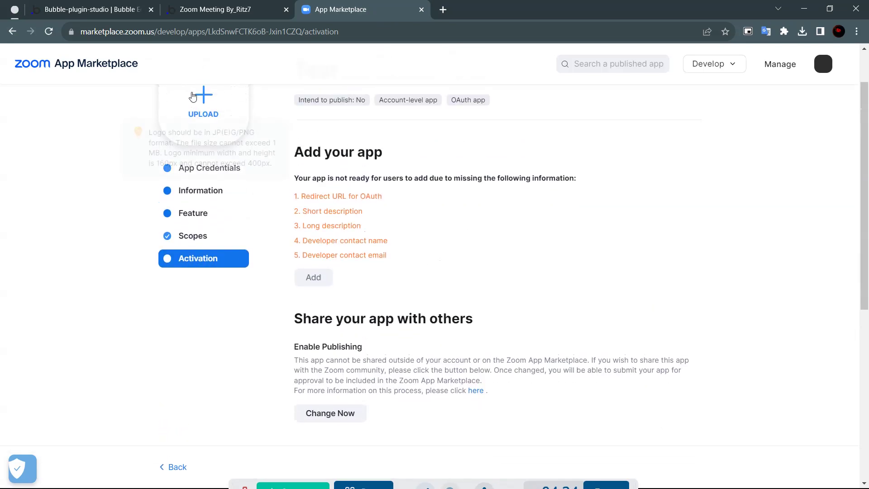
mouse_move(229, 161)
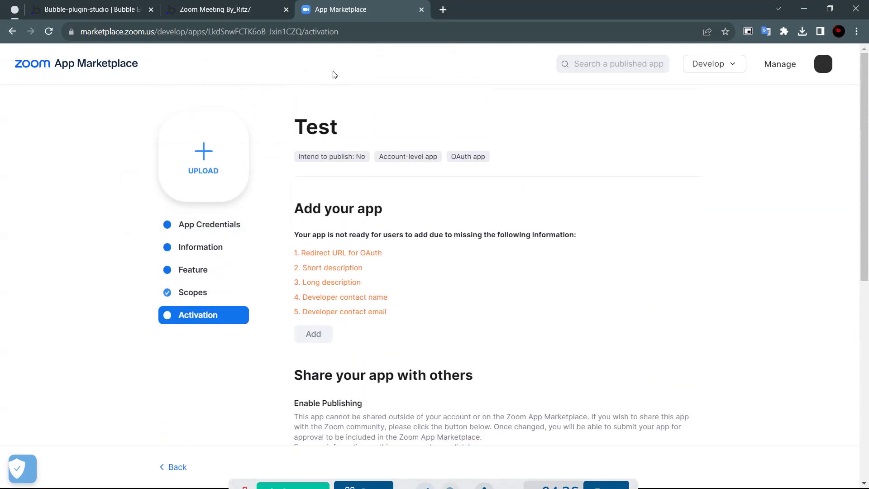